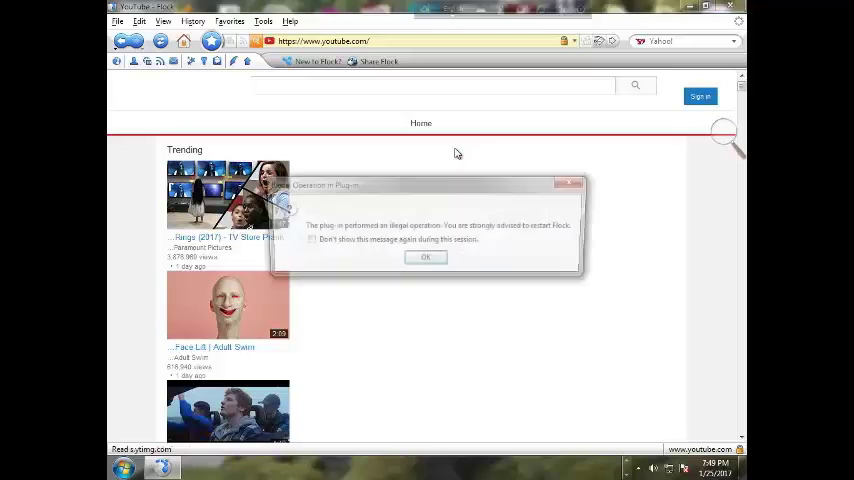
Step: Dismiss the 'Illegal Operation in Plug-in' warning to reveal the Trending home page
{"action": "left_click", "coordinate": [573, 188]}
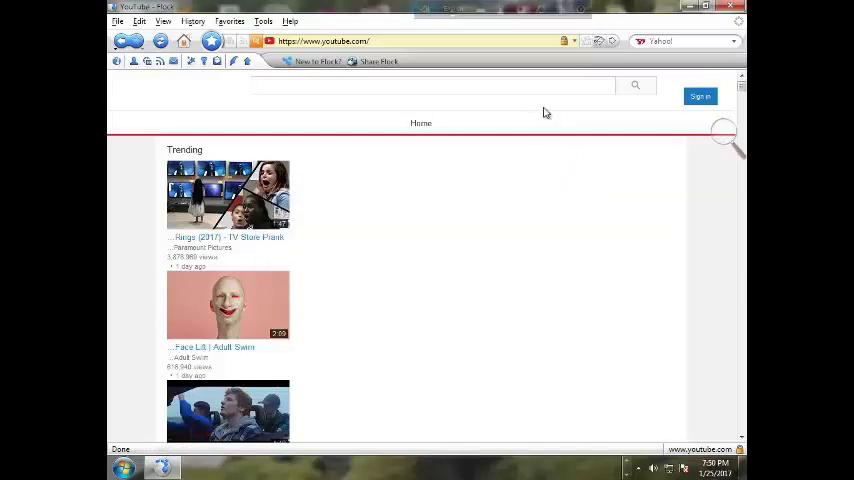
Step: Sign in to a Google account using the Sign in button at the top right
{"action": "left_click", "coordinate": [699, 100]}
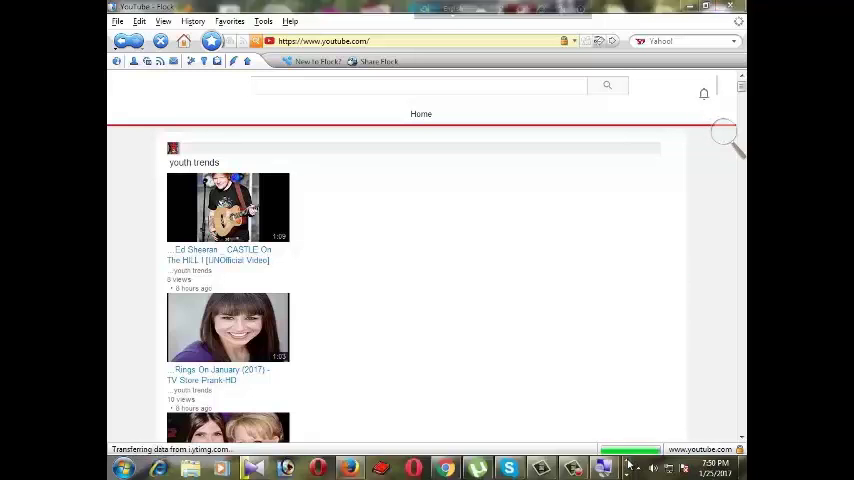
Step: Close the reappeared 'Illegal Operation in Plug-in' warning to return to the youth trends feed
{"action": "left_click", "coordinate": [572, 467]}
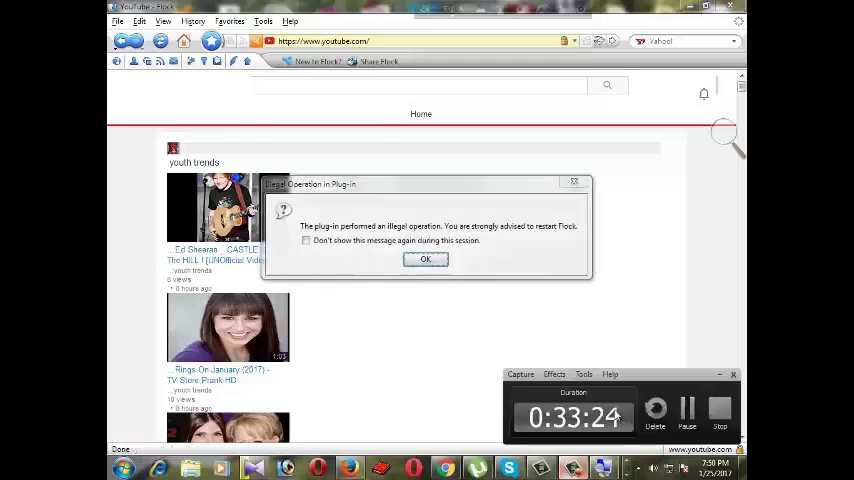
{"action": "left_click", "coordinate": [425, 256]}
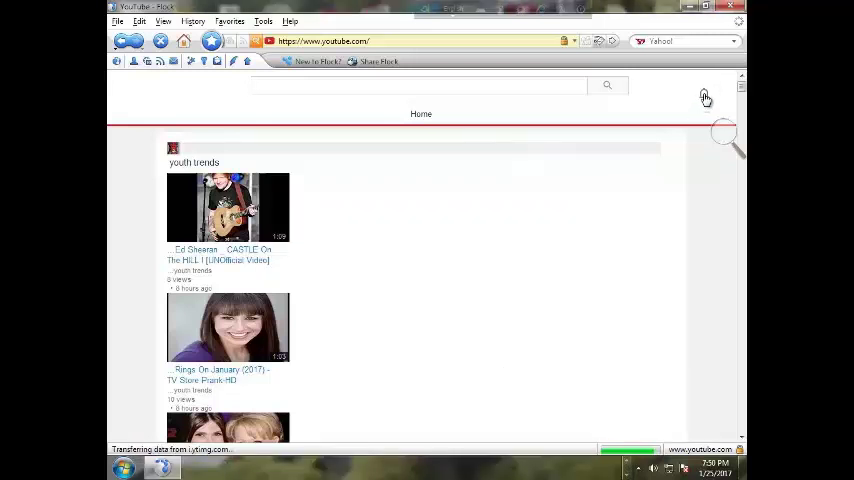